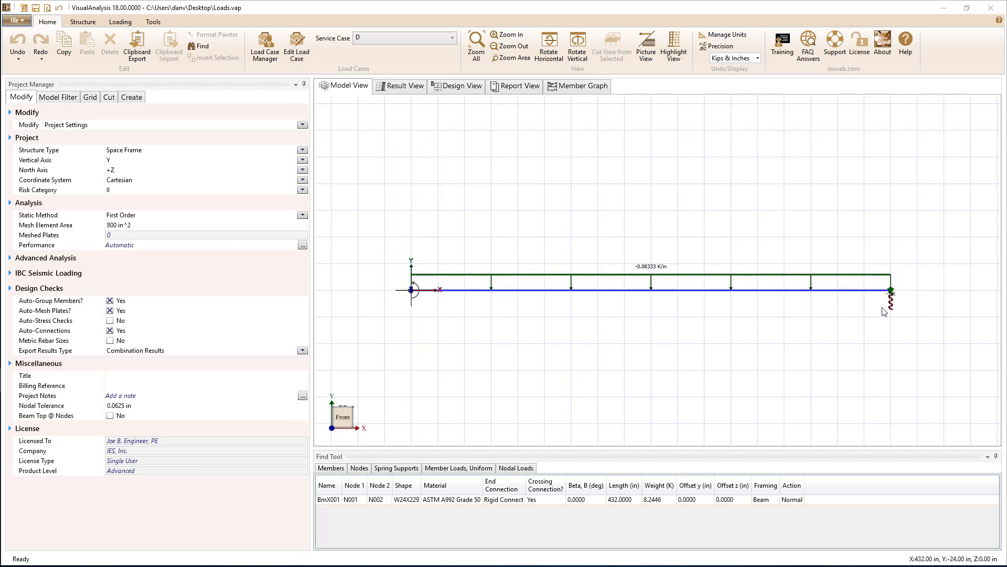
Add a force-type nodal load to node N002 in load case D, keeping all force components at 0 K
click(891, 291)
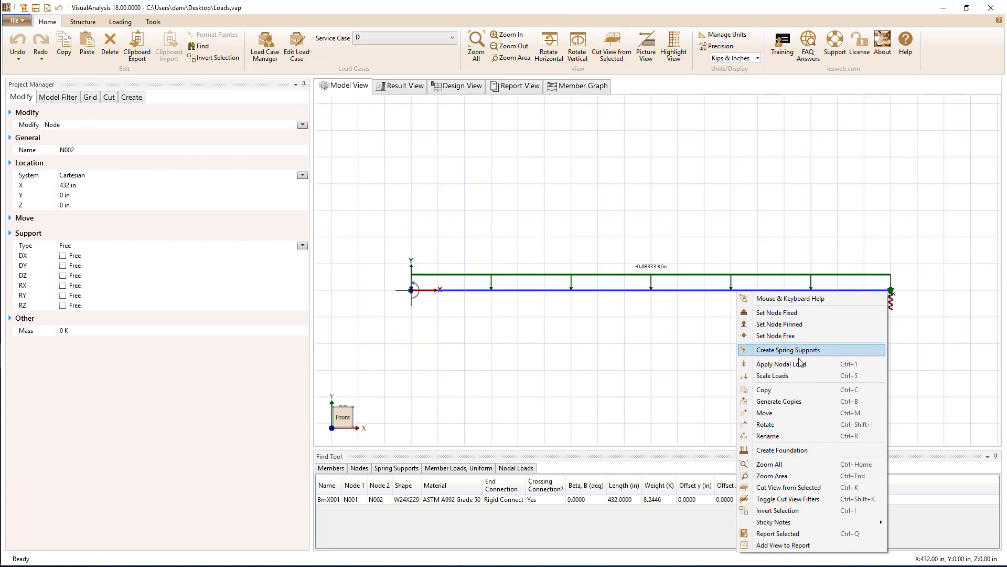
click(800, 367)
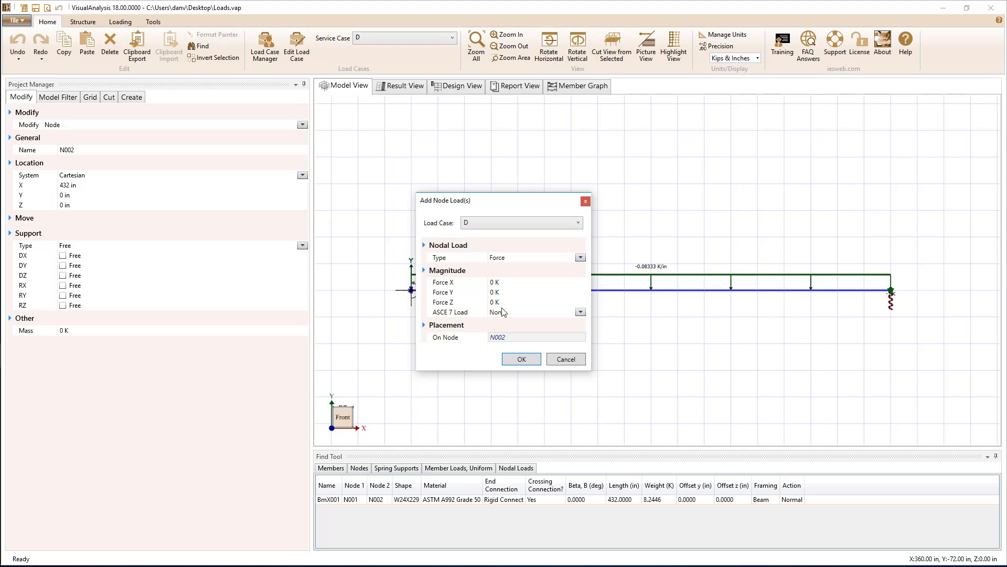
click(522, 359)
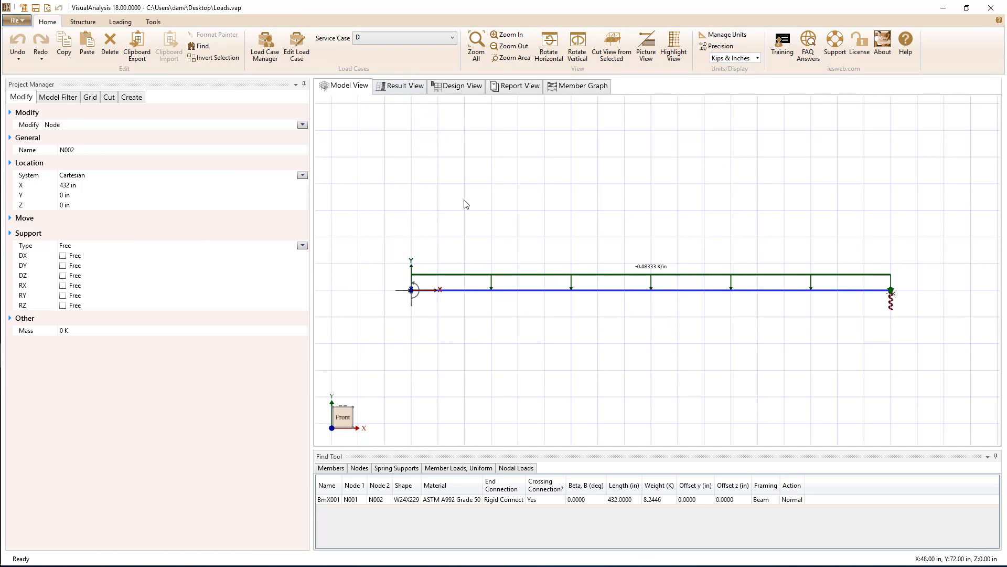
Display the service case L loads and the analysis results for load combination 2. 1.2D+1.6L+0.5Lr
click(407, 36)
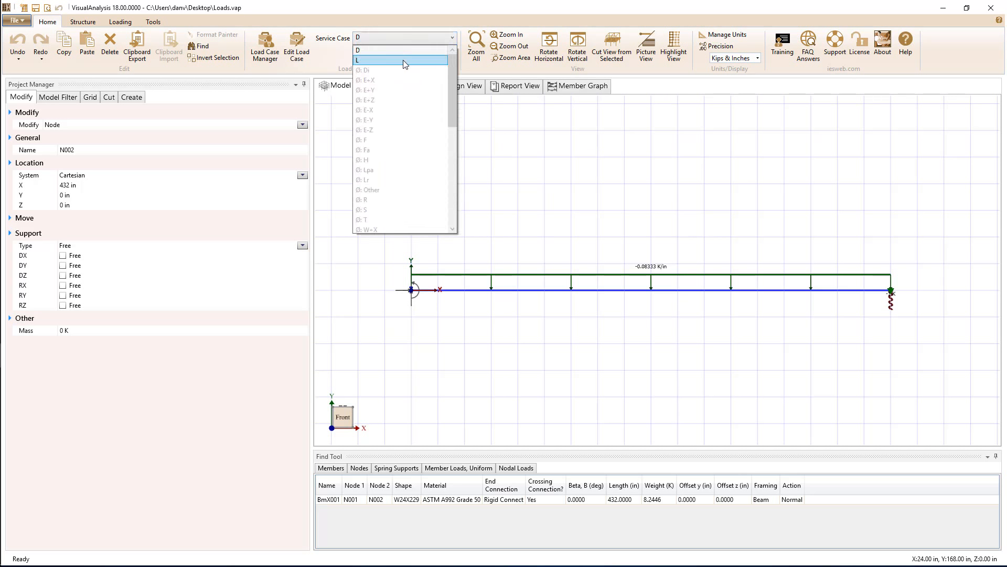
click(404, 61)
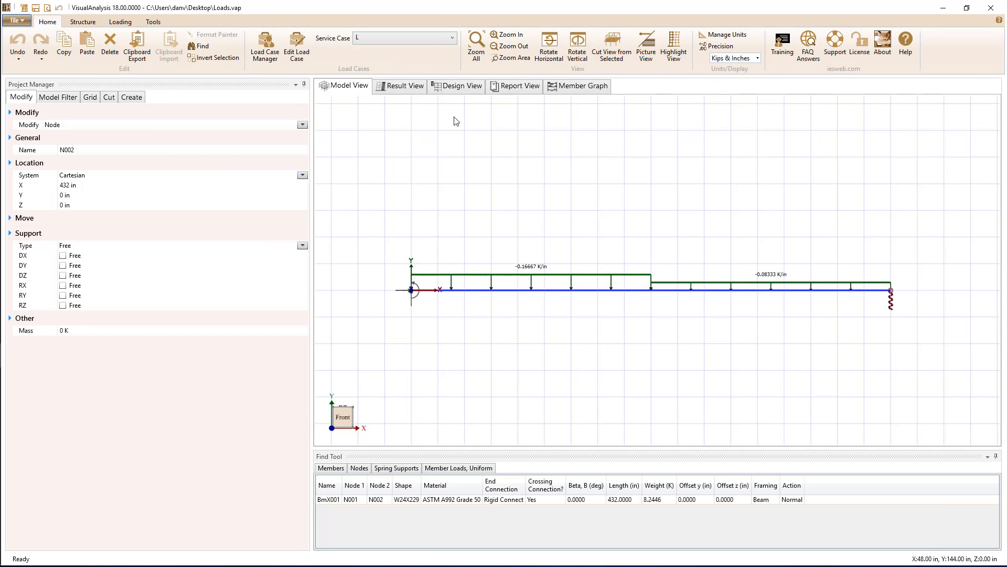
click(408, 88)
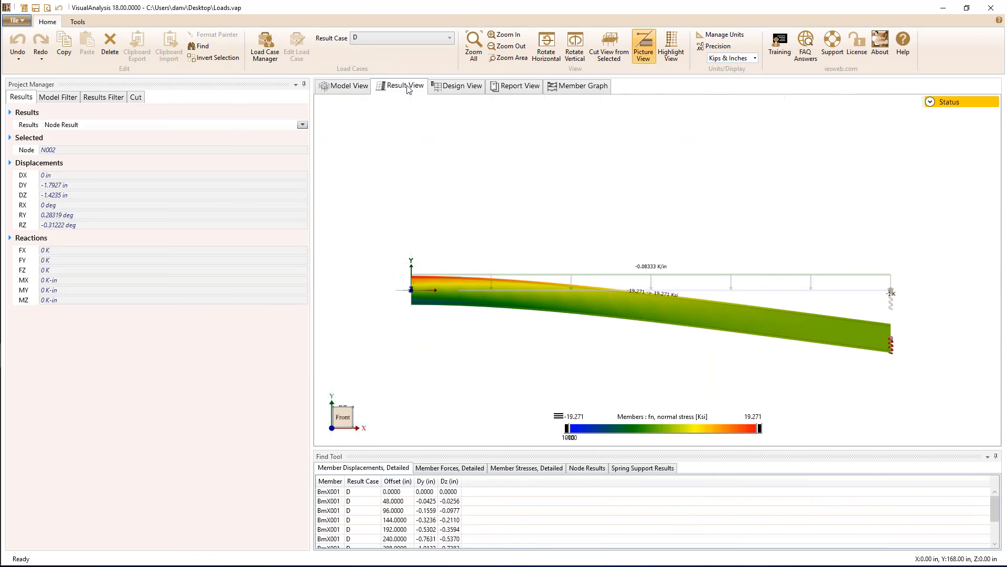
click(389, 39)
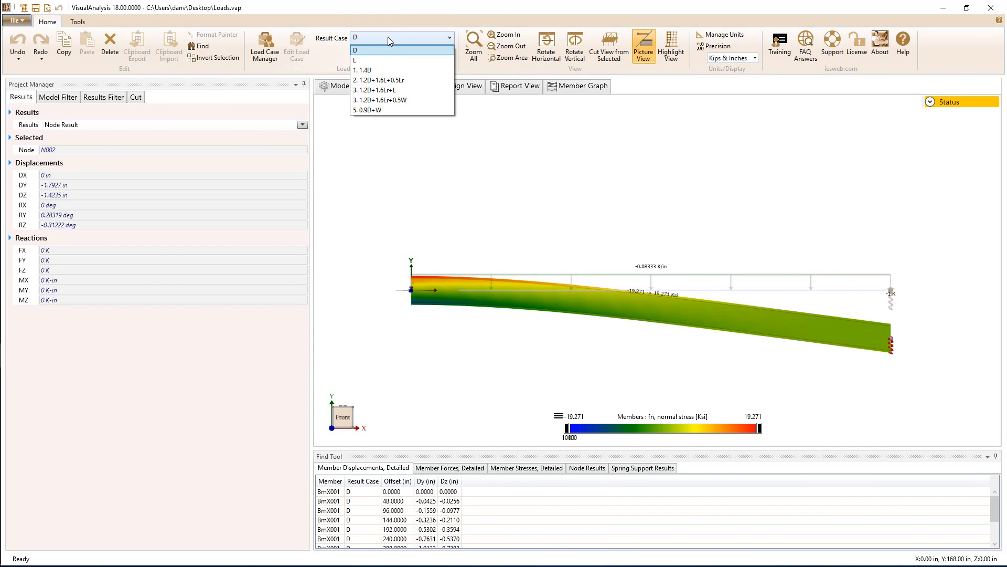
click(379, 81)
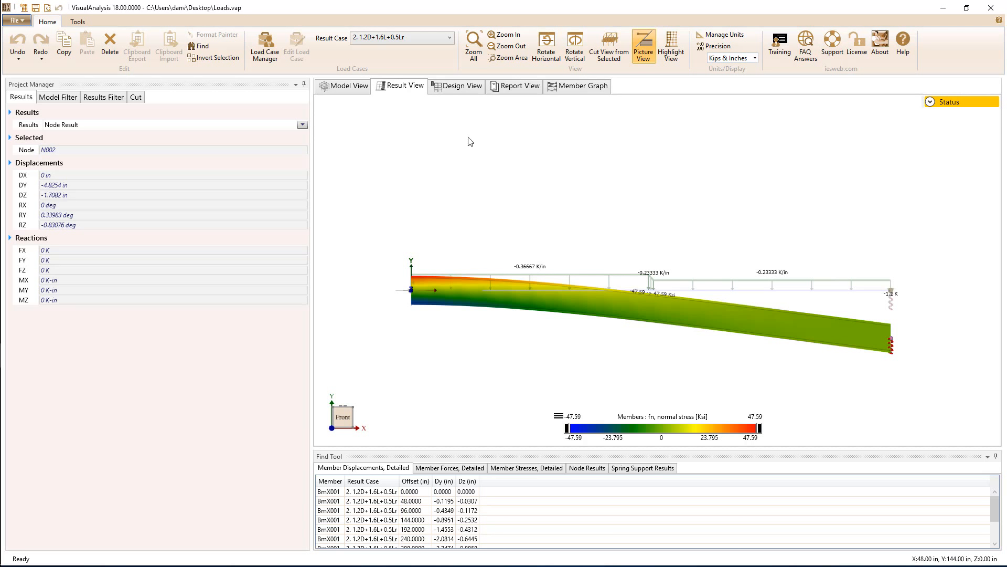
Add the NBC 2015 and Deflection (Strength Wind) load combinations alongside the ASCE 7-16 LRFD set
click(267, 54)
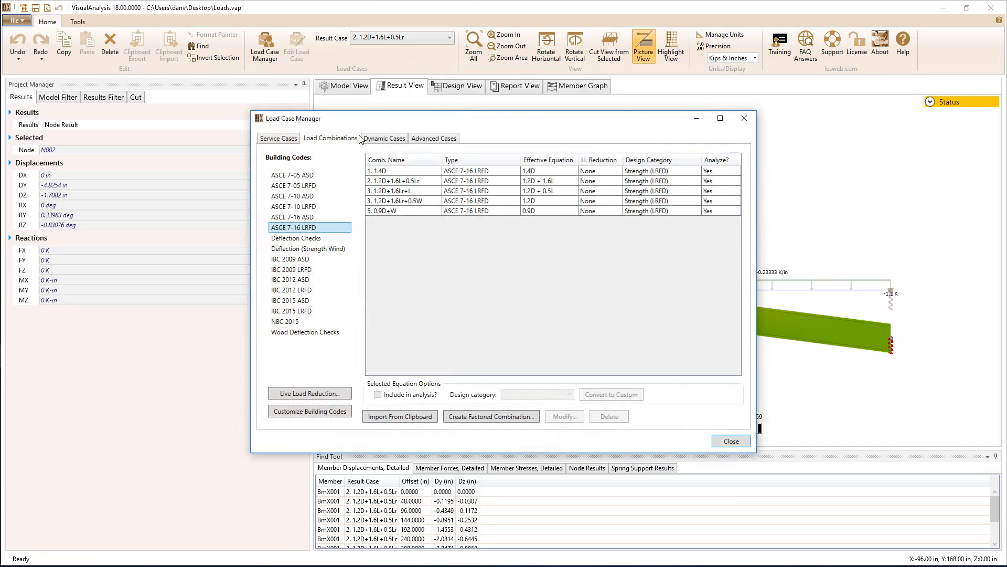
drag(395, 121, 488, 104)
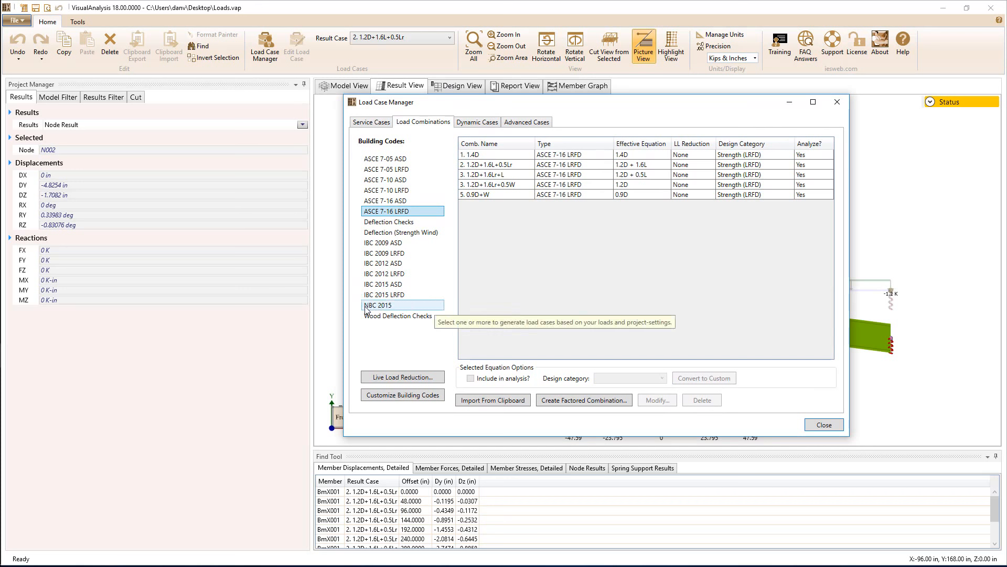
click(413, 309)
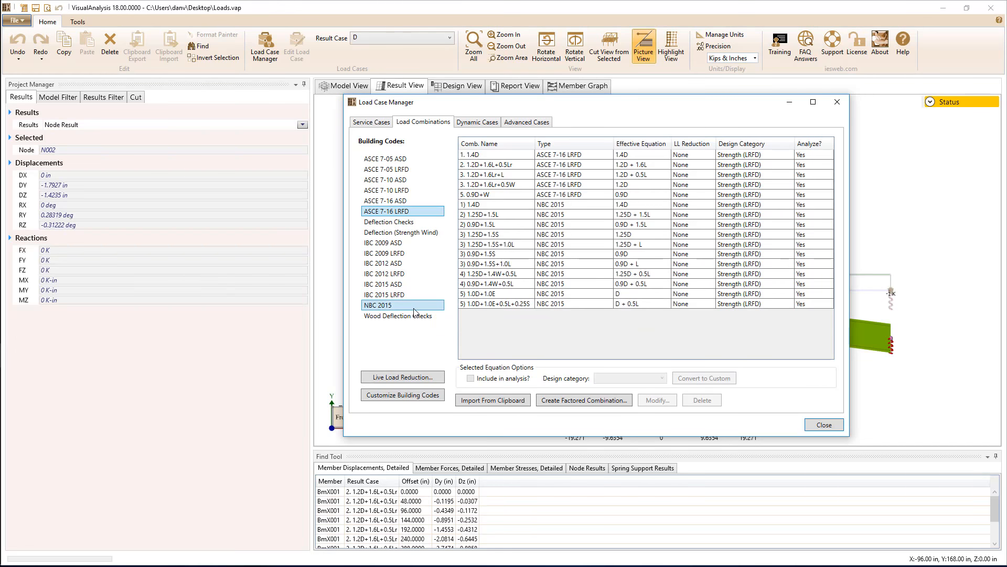
click(388, 232)
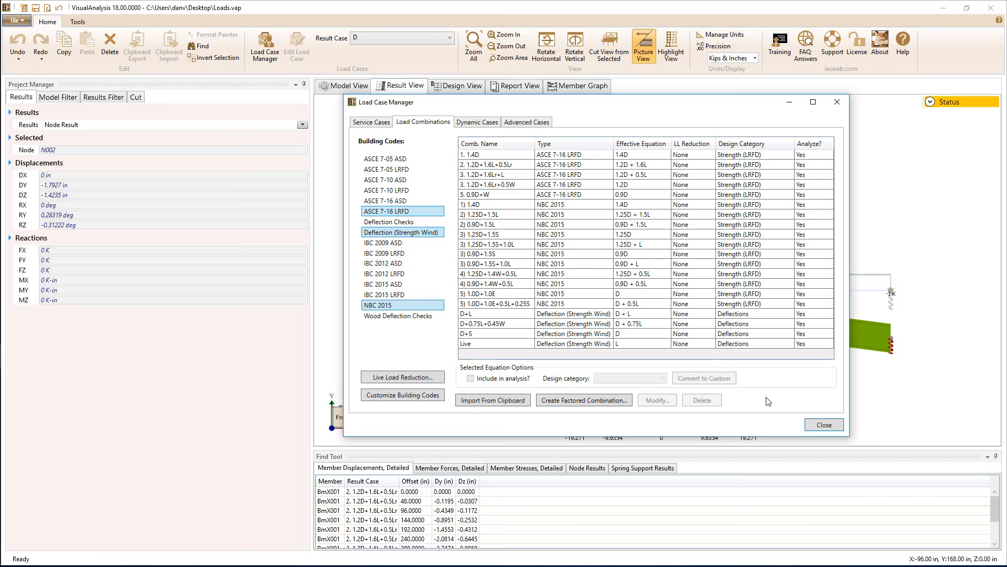
click(824, 425)
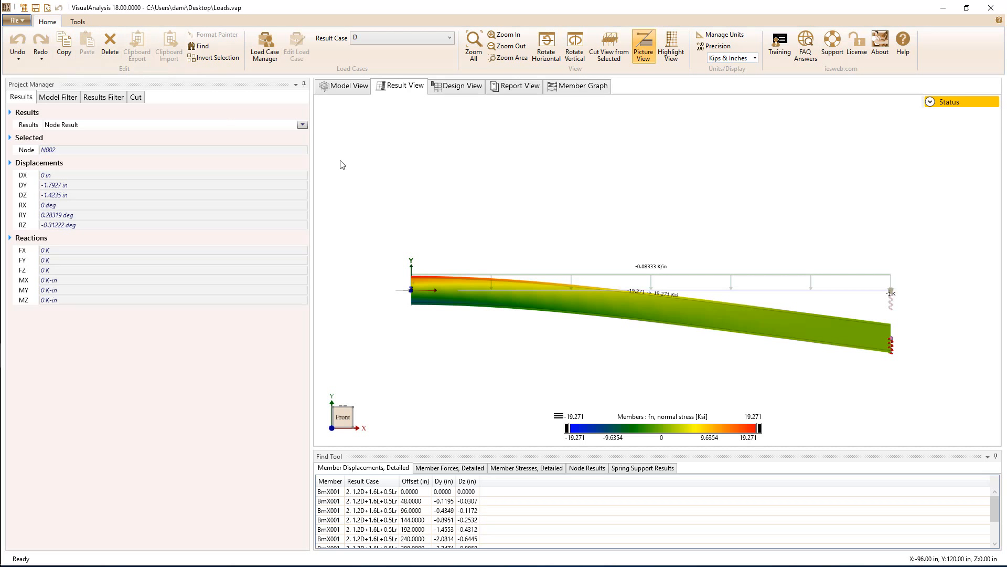
Open the recent project Unstable.vap without saving the current project
click(23, 21)
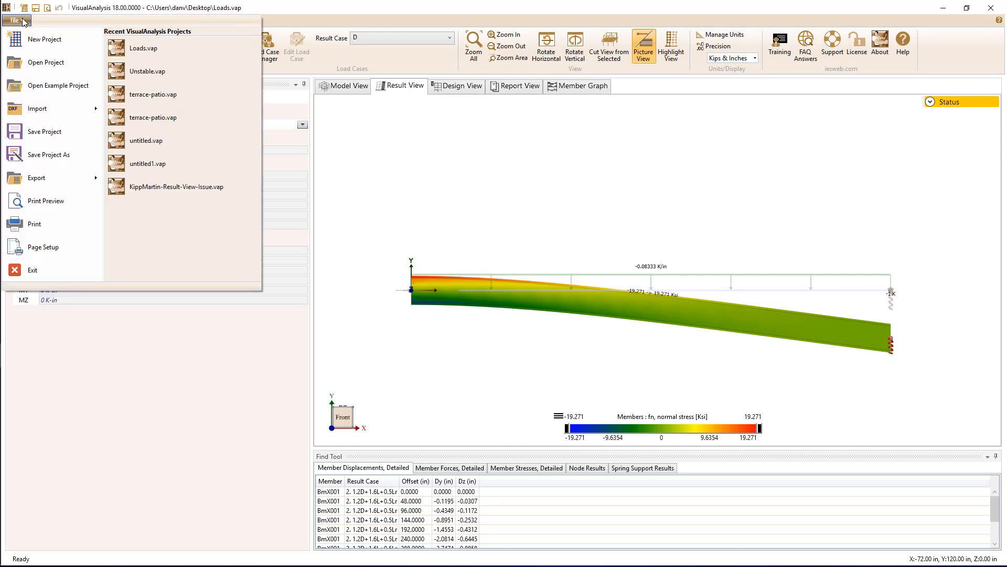
click(169, 71)
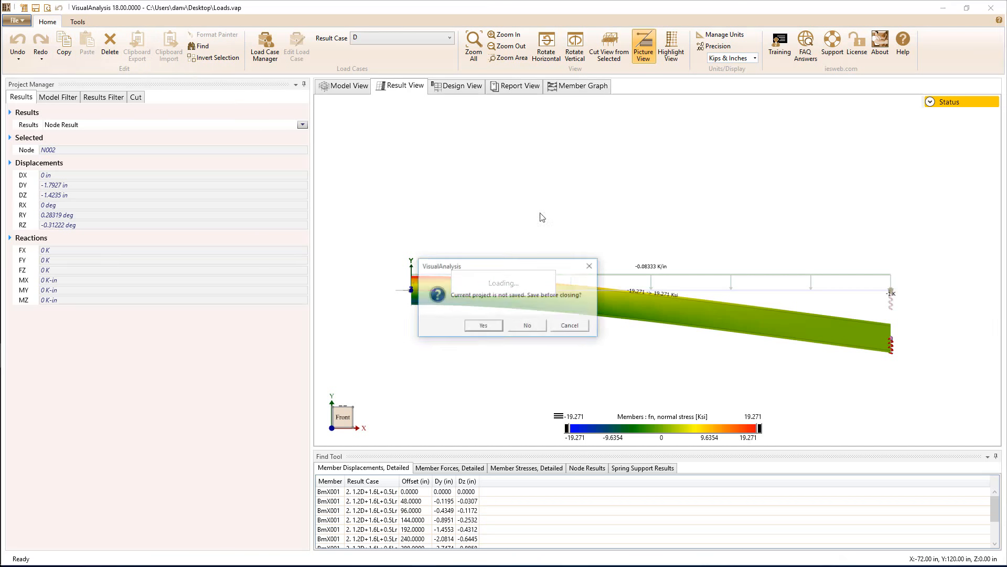
click(526, 328)
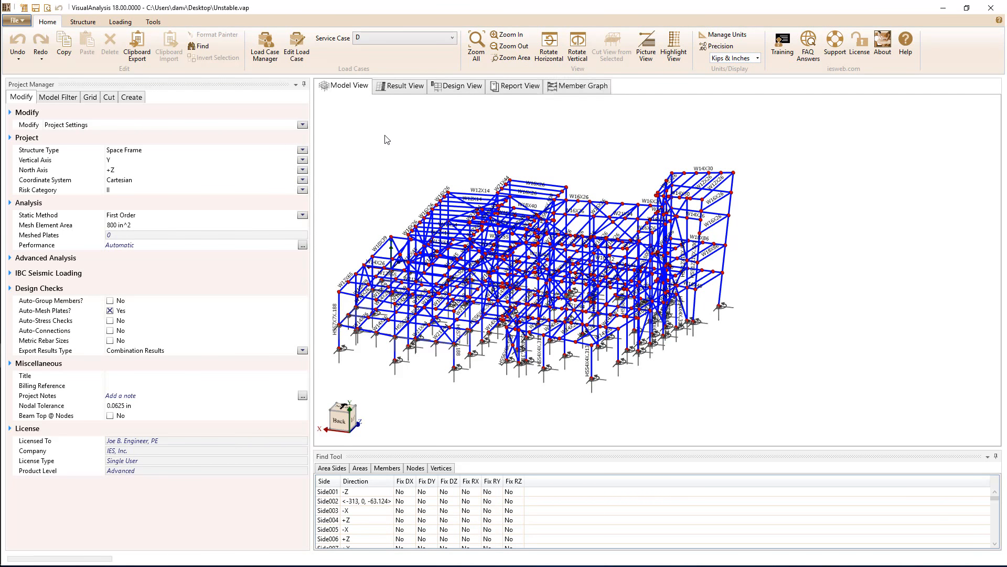
Analyze the unstable frame and animate its Mechanism Mode 1 result
click(405, 87)
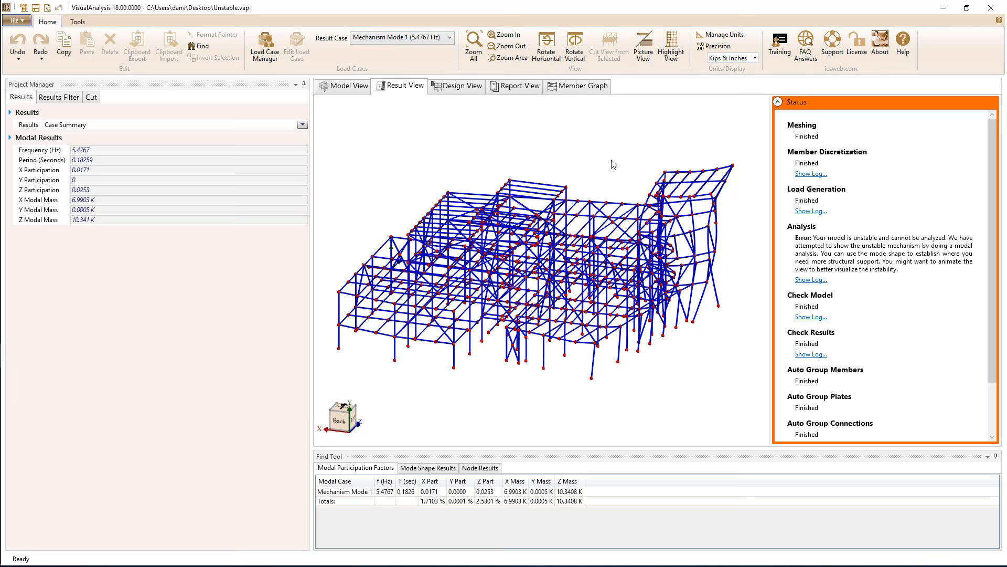
right_click(589, 159)
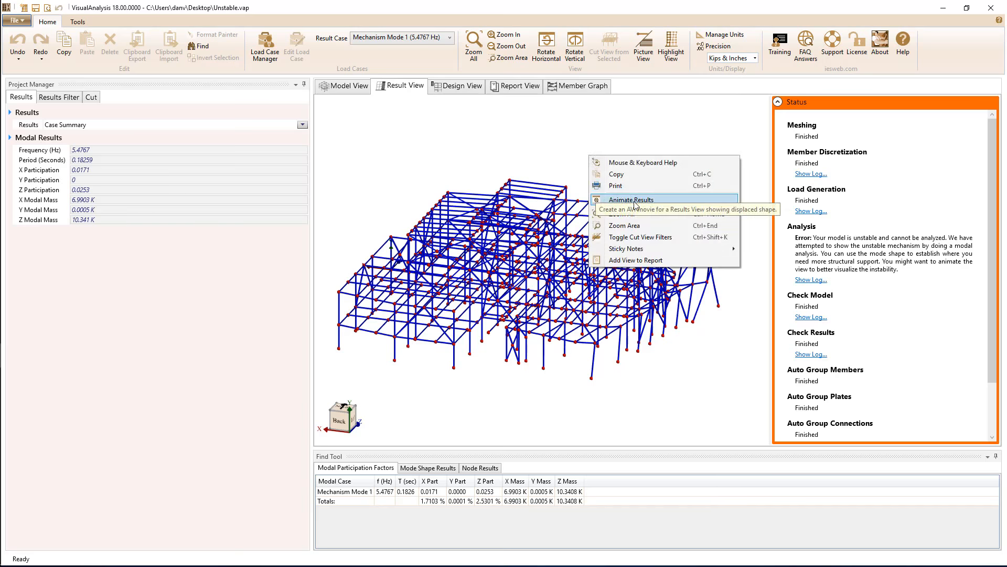
click(596, 201)
click(508, 321)
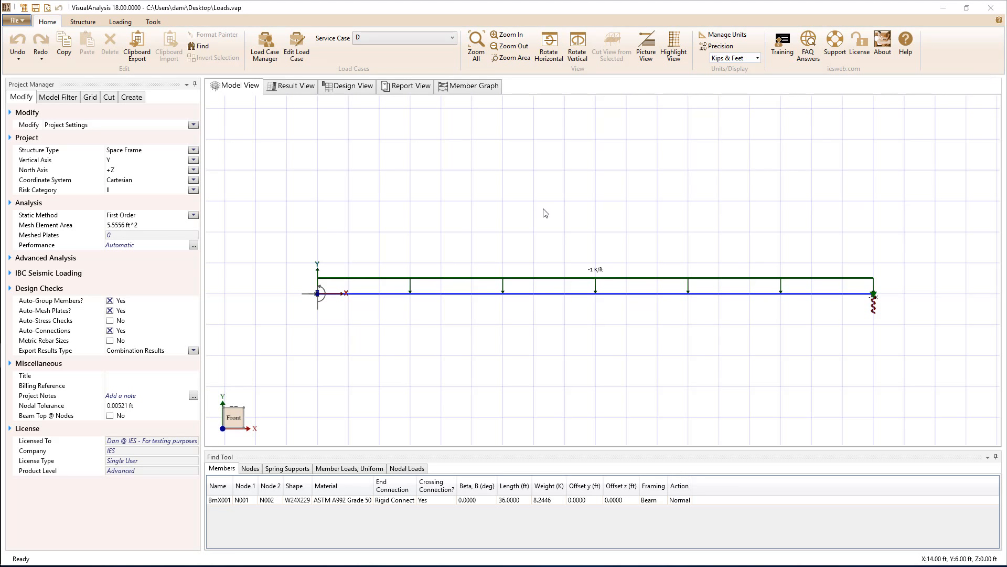
Show the beam's analysis results and review the stress legend's data range, keeping its start and end values
click(292, 88)
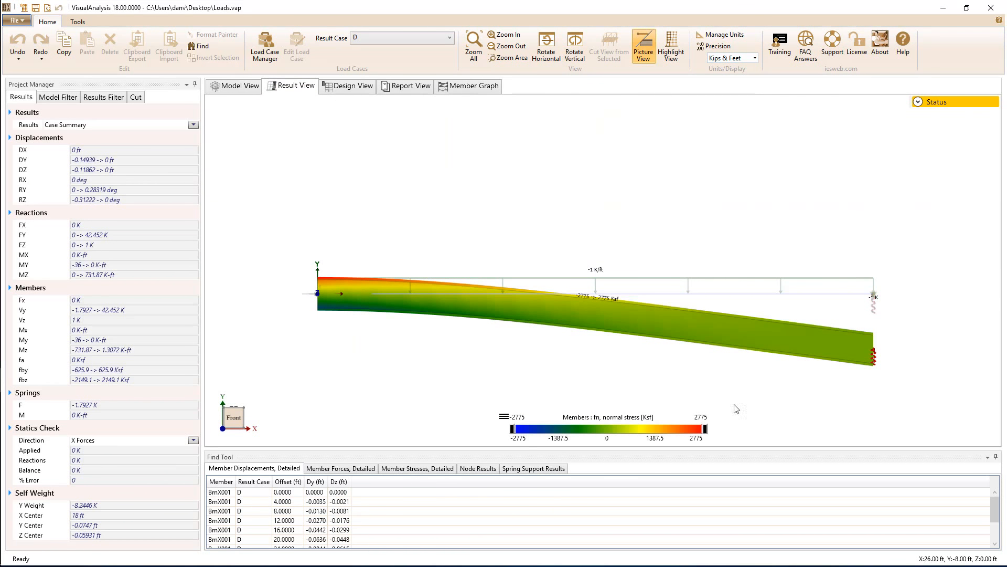
click(503, 417)
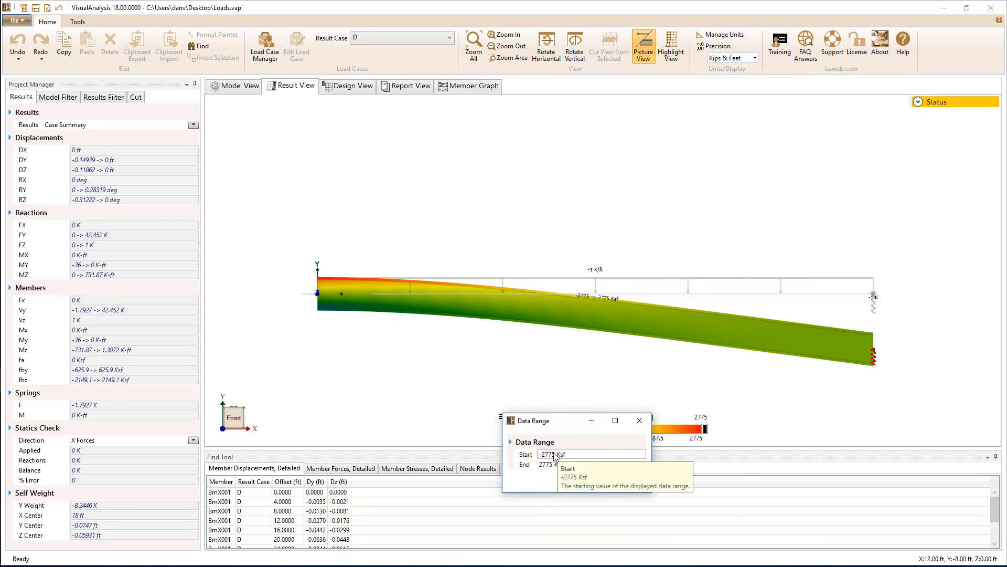
click(543, 465)
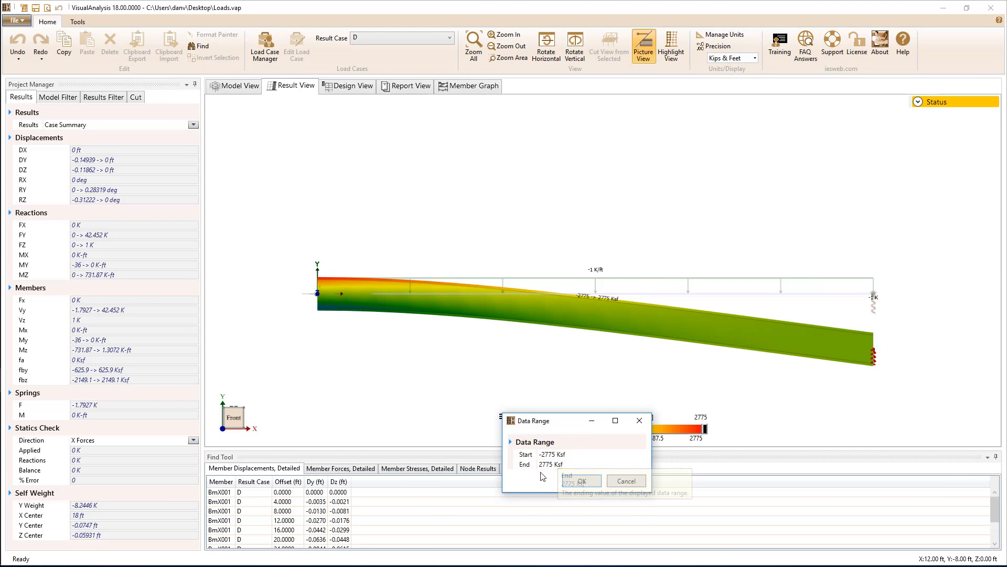
click(582, 483)
click(581, 481)
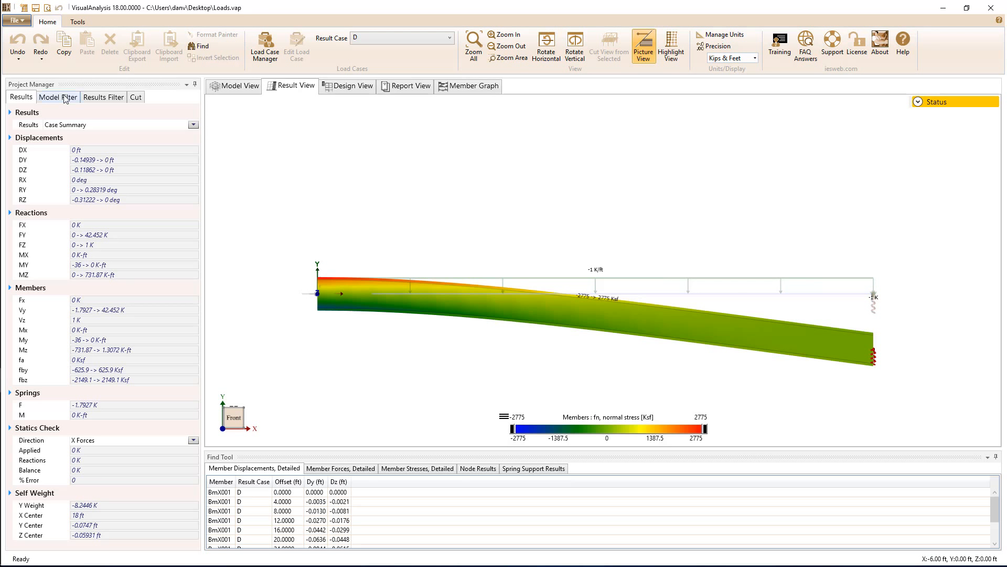
Examine the normal stress contours on the deformed beam in 3D around its fixed end, then restore the full front view
click(96, 98)
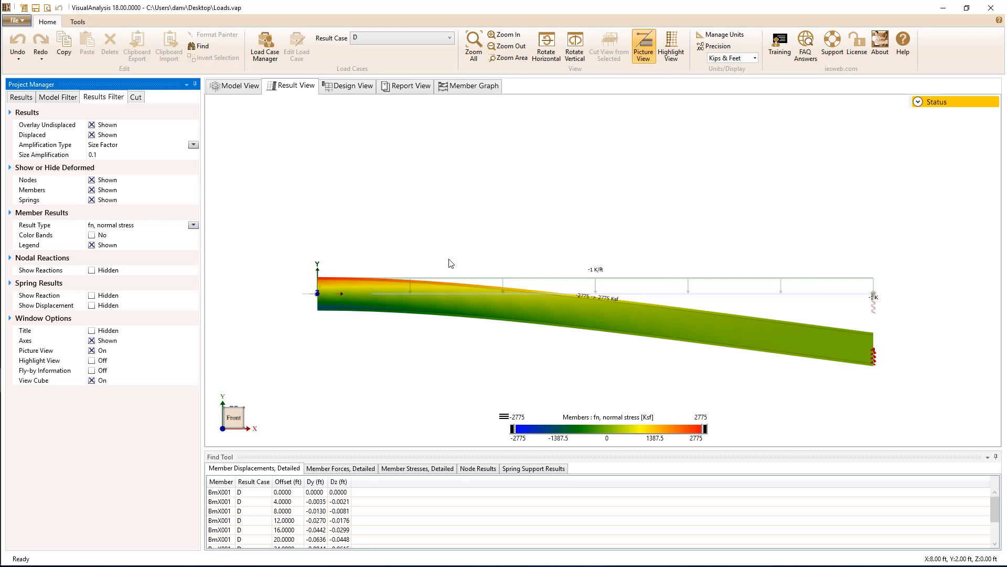
middle_drag(450, 263, 348, 286)
scroll(393, 271, up, 5)
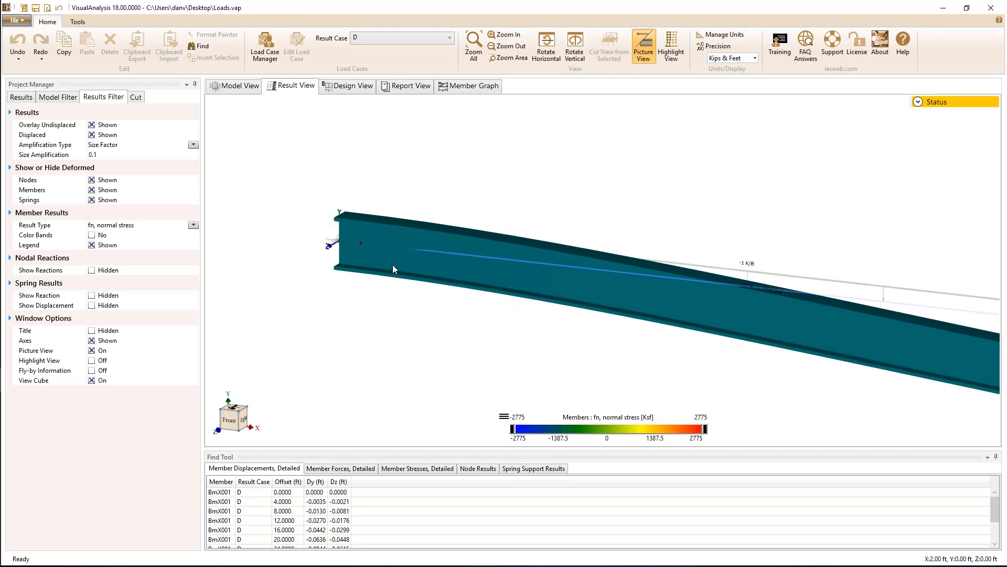
middle_drag(454, 219, 428, 209)
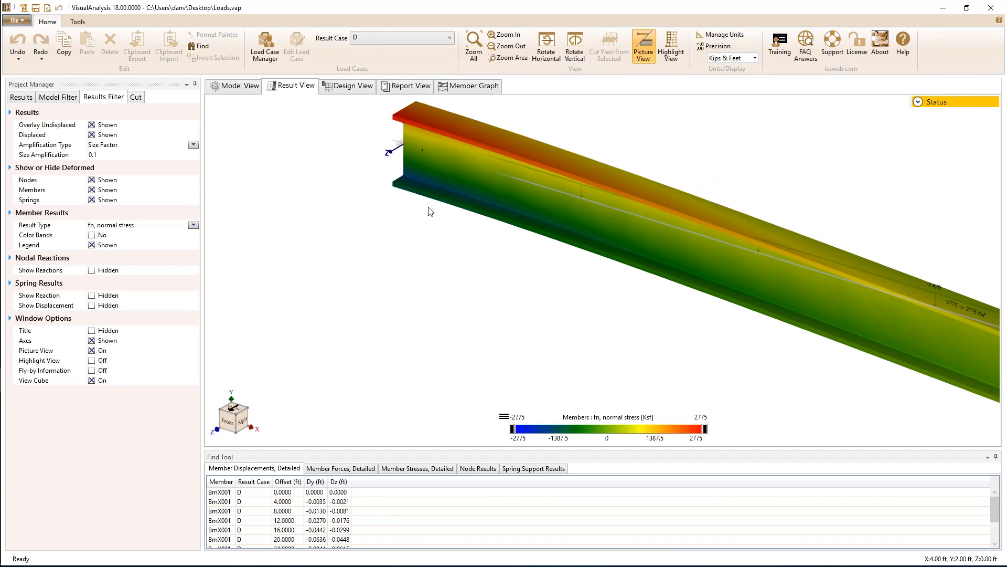
middle_drag(437, 286, 429, 348)
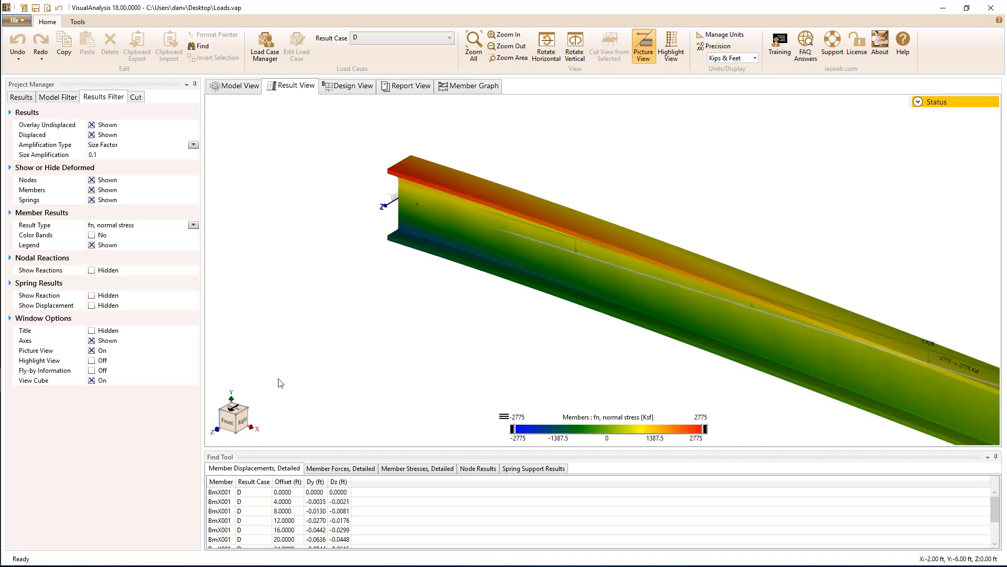
click(222, 429)
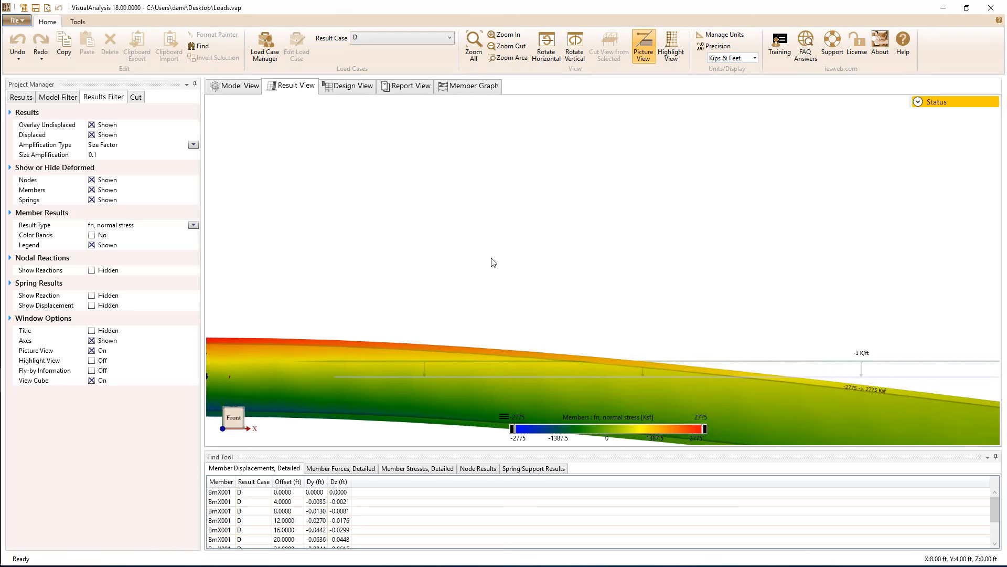
scroll(494, 251, down, 3)
middle_drag(457, 223, 390, 181)
scroll(392, 184, down, 1)
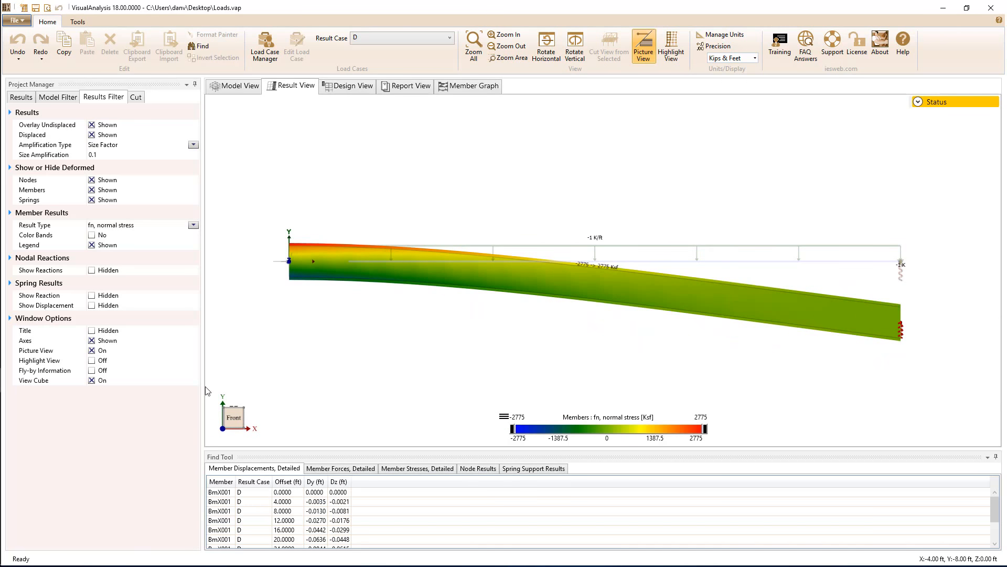
Turn on fly-by information and pin result notes for node N001, member BmX001 and spring S001, placing the node's note beside the beam end
click(92, 370)
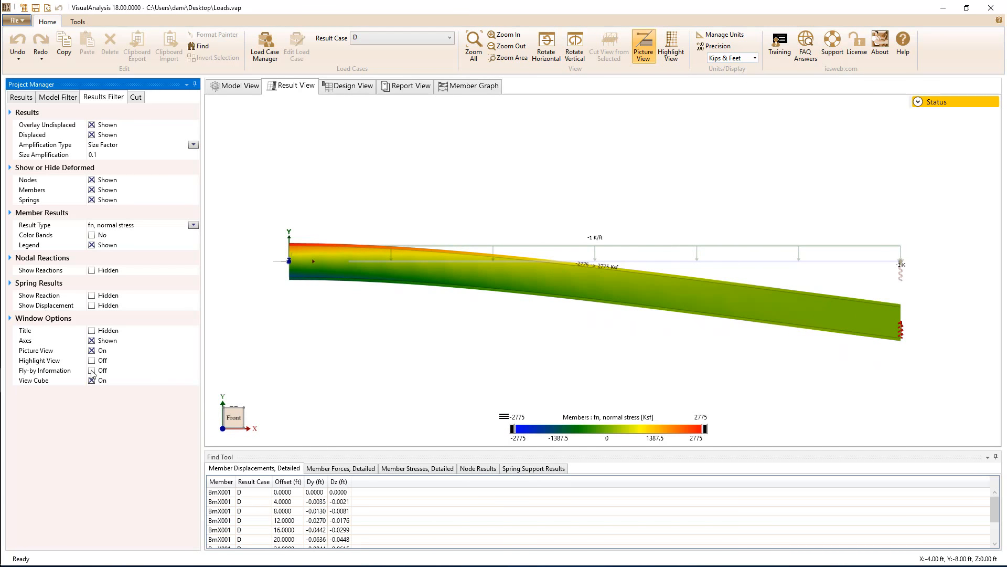
mouse_move(288, 262)
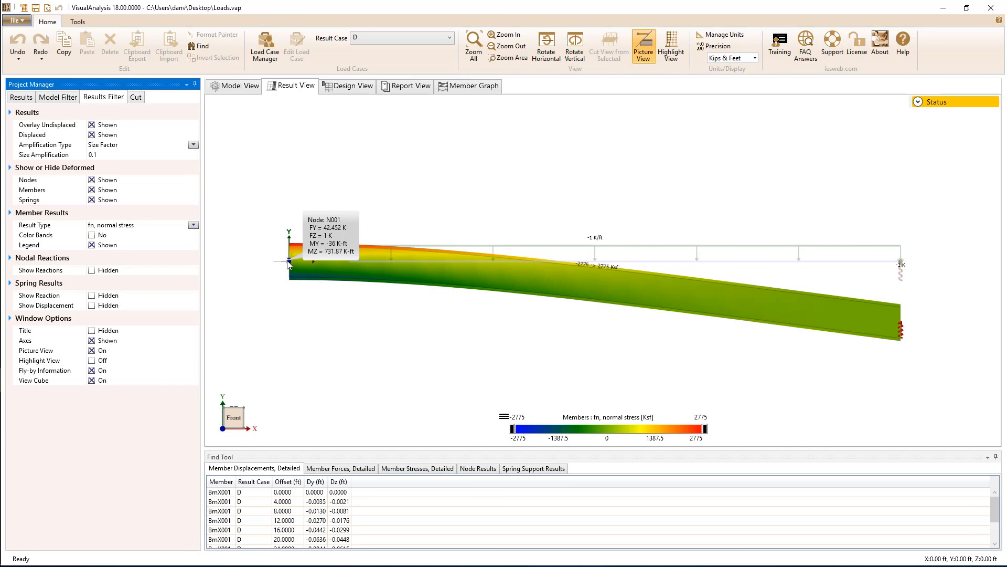
click(288, 263)
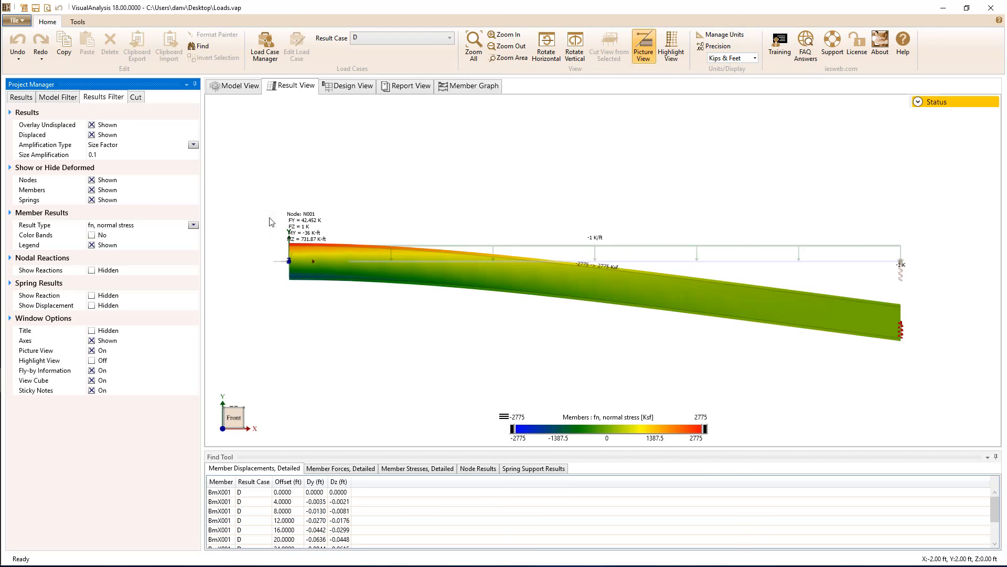
drag(250, 210, 247, 258)
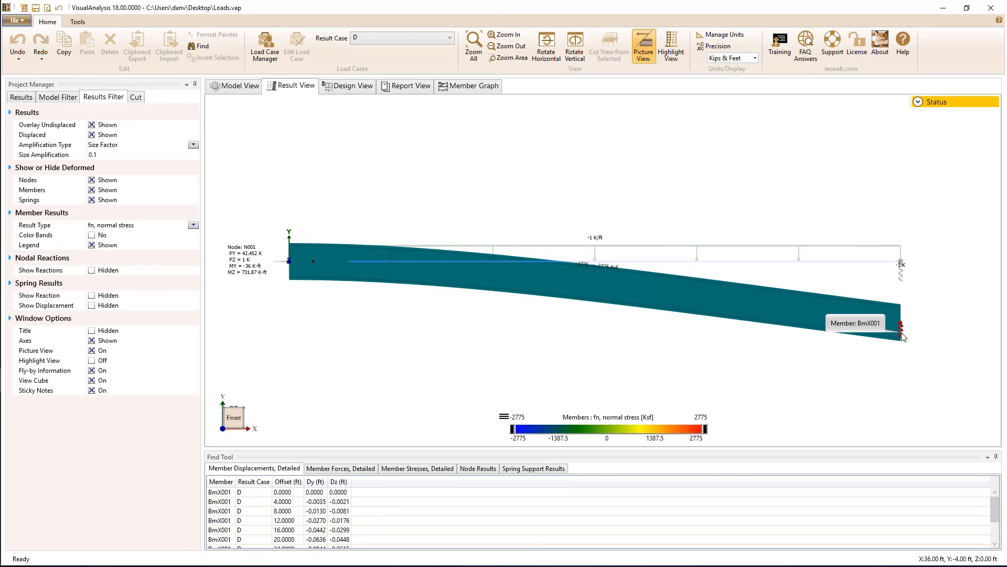
mouse_move(902, 331)
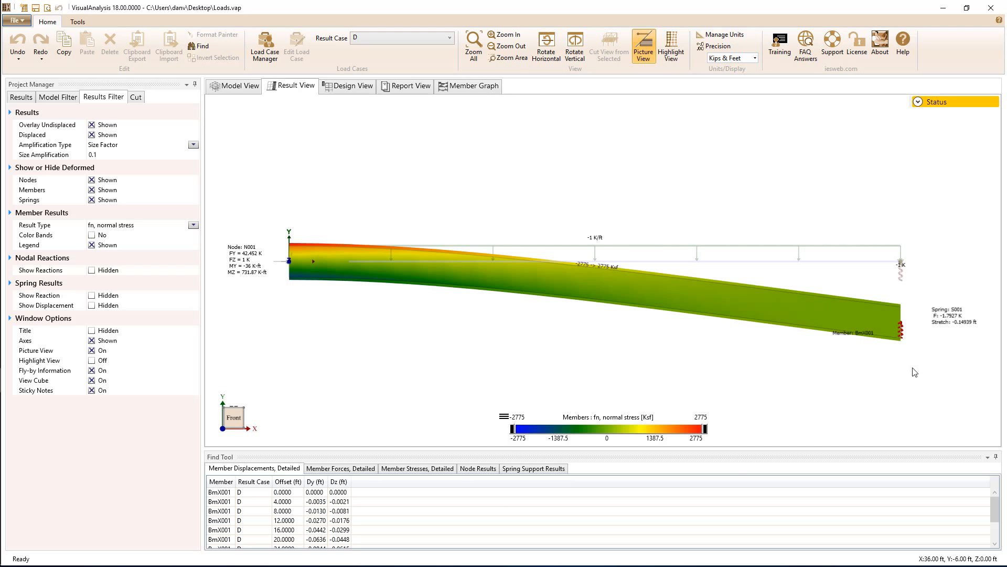
click(409, 372)
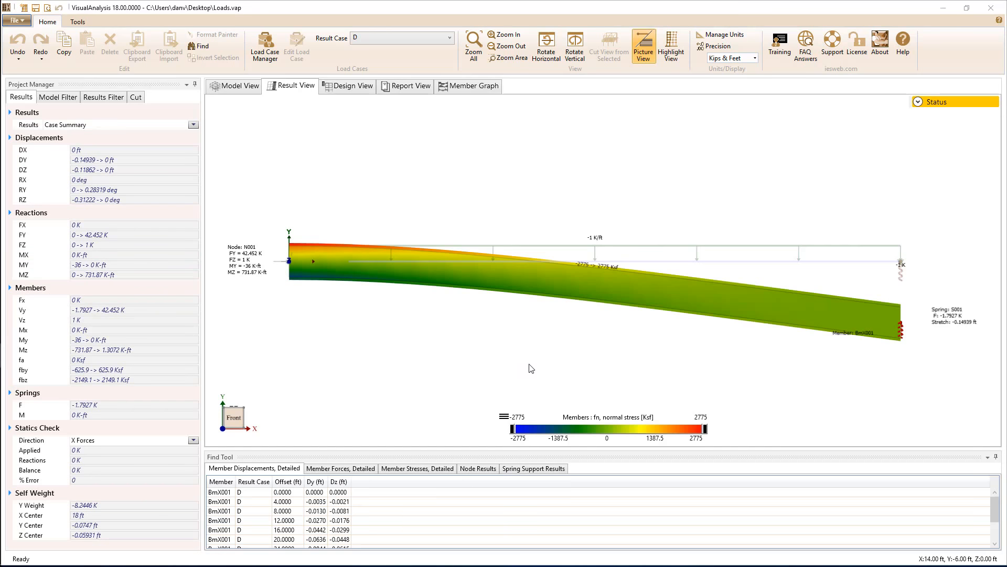
Add the current result view to a report and insert the Member Plan Check table below its image
right_click(446, 319)
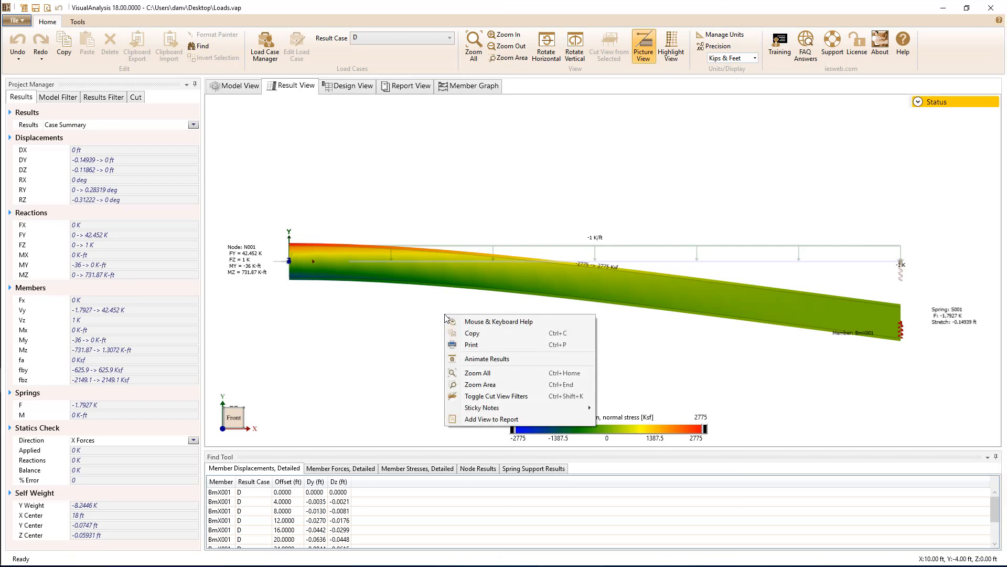
click(473, 419)
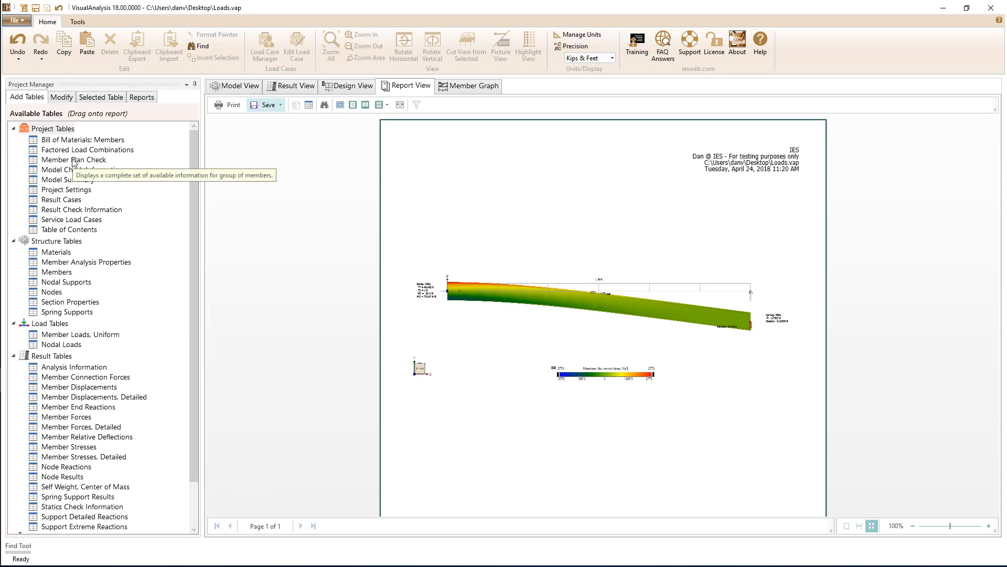
drag(73, 159, 487, 429)
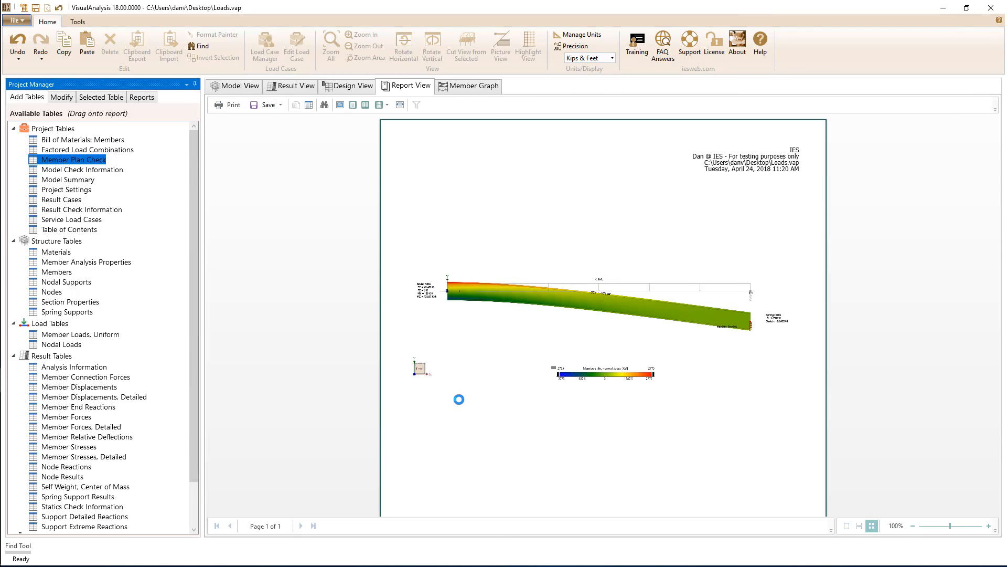
scroll(461, 377, down, 3)
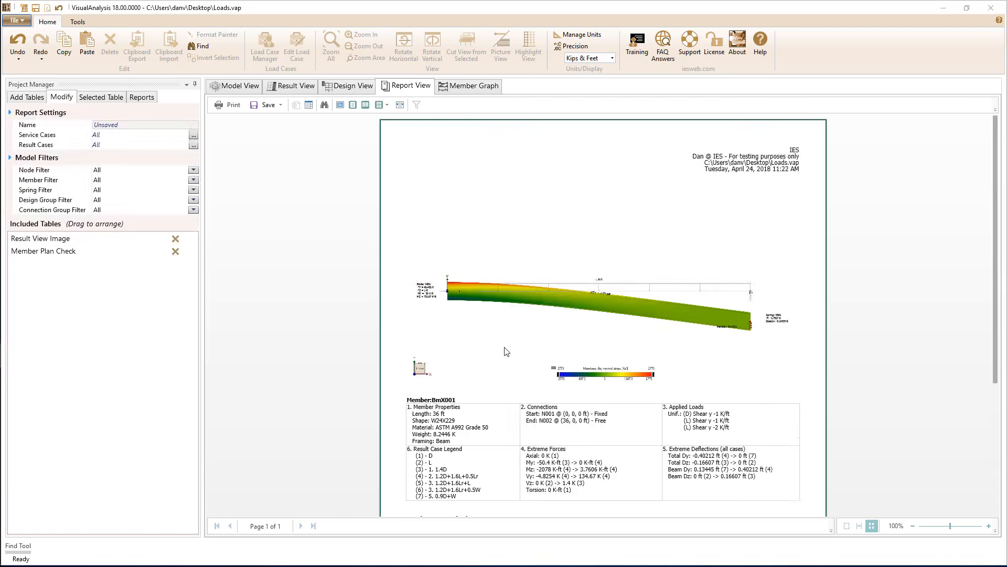
Insert the Member Relative Deflections table between the result image and the member plan check, and review its rows
click(28, 98)
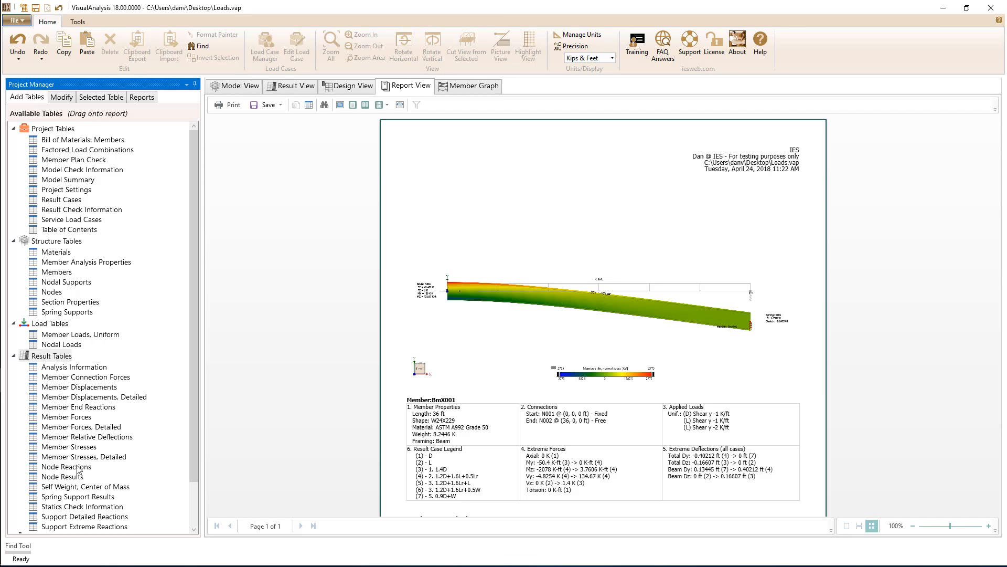
drag(78, 437, 652, 420)
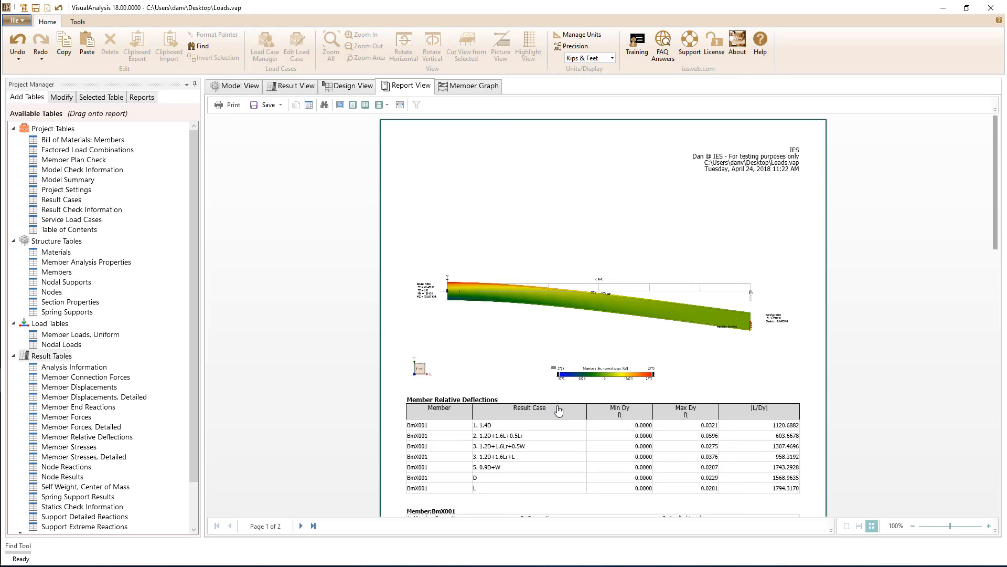
scroll(559, 409, down, 2)
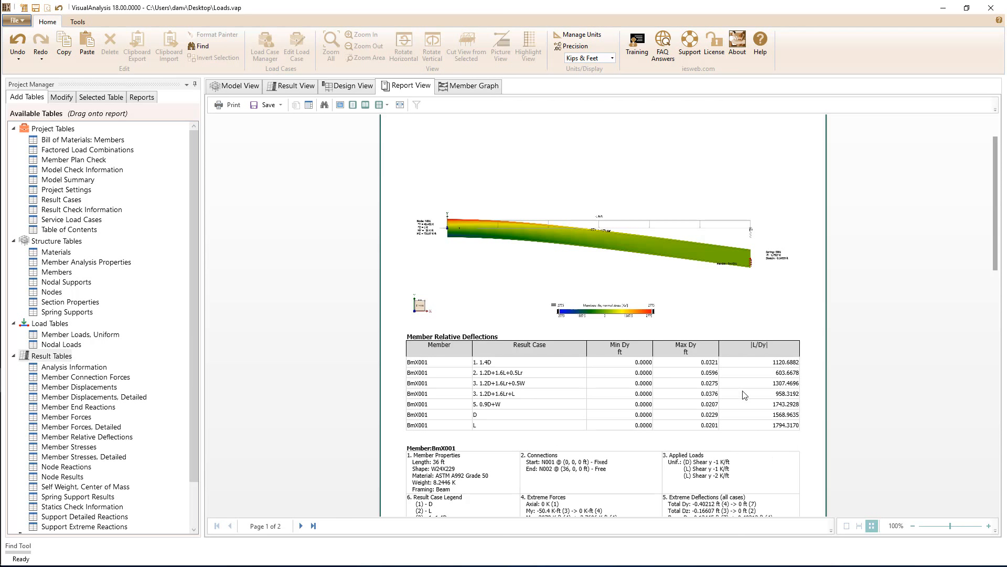
Empty the report by removing the result view image, Member Plan Check and Member Relative Deflections
click(62, 97)
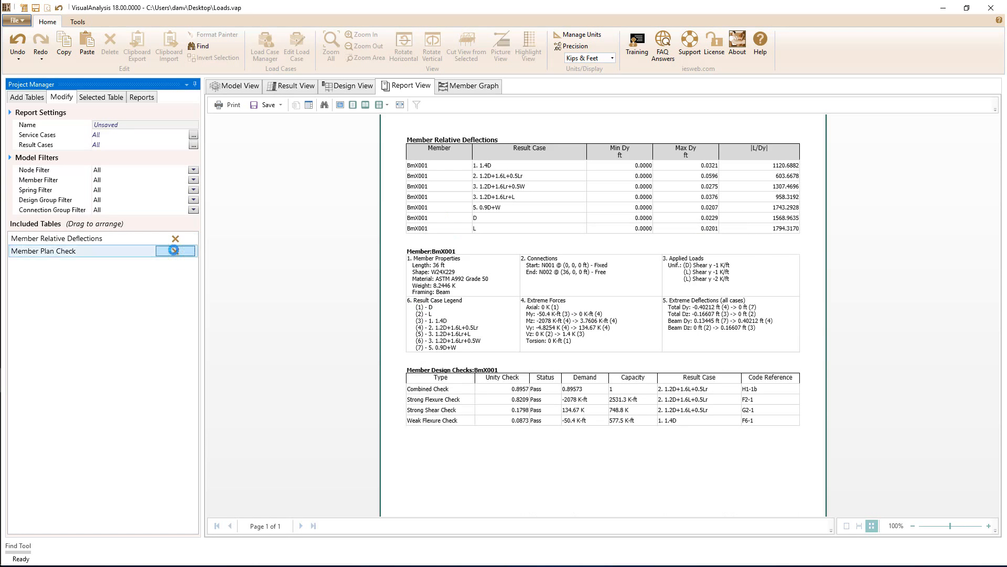
click(175, 251)
click(156, 239)
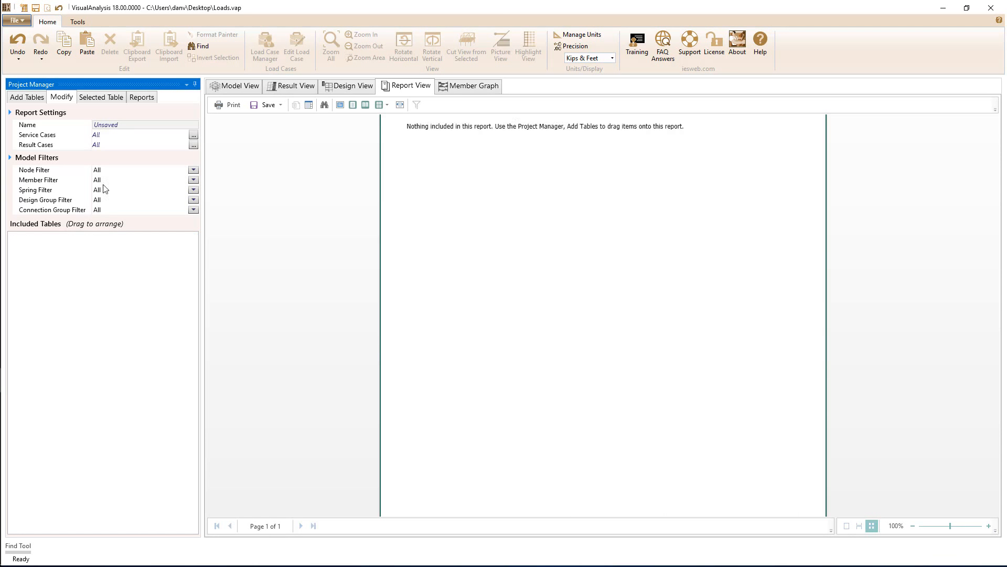
Add the Support Detailed Reactions table to the empty report, with the Support Extreme Reactions table below it
click(26, 97)
scroll(147, 440, down, 2)
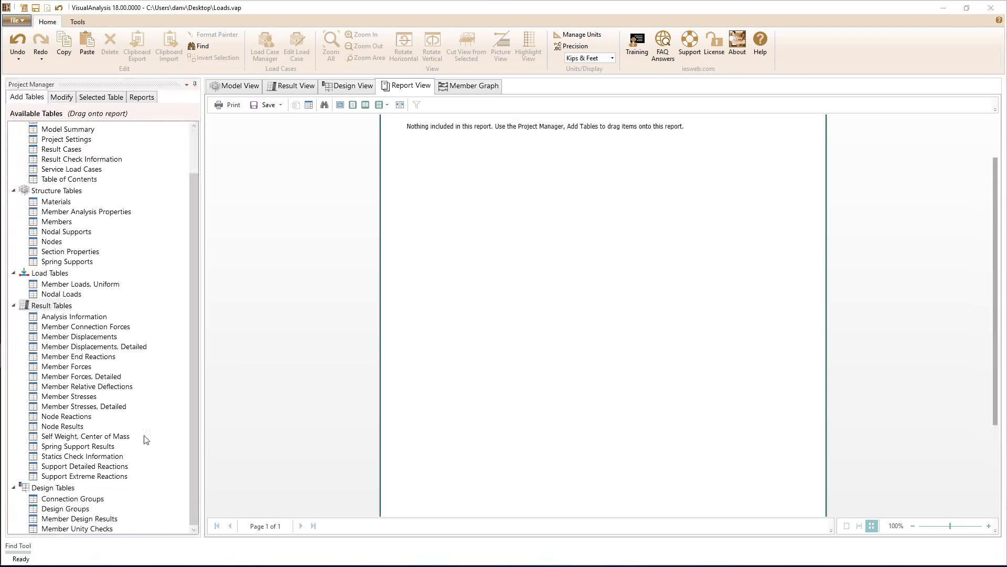
drag(79, 467, 540, 257)
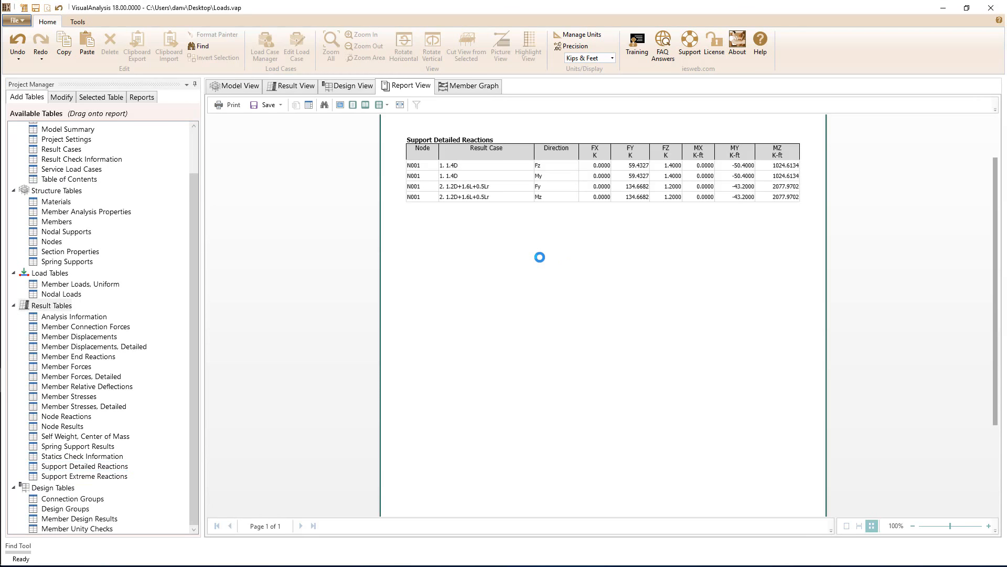
drag(90, 476, 652, 318)
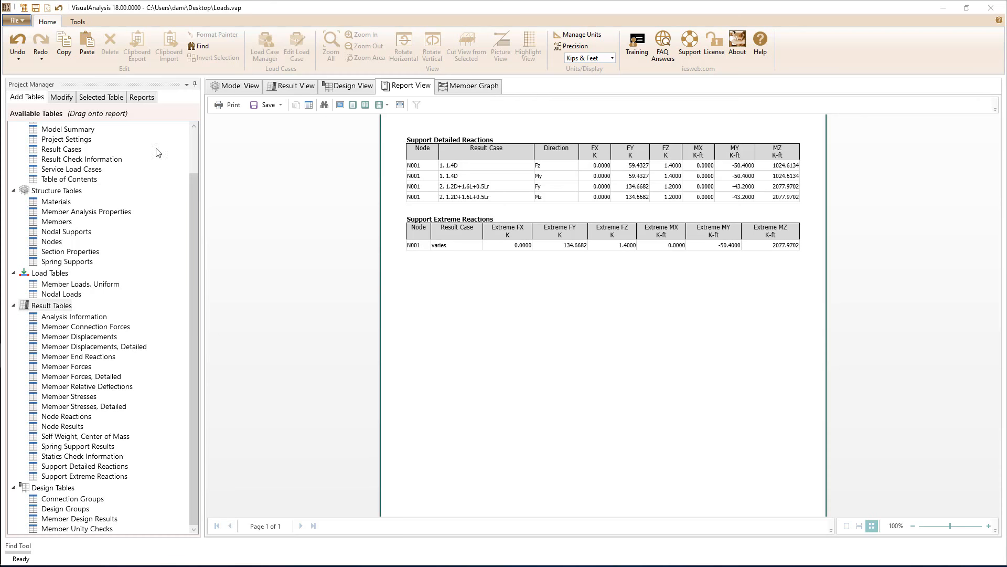
Set the report's member filter to Selected and check which tables remain available to add
click(62, 97)
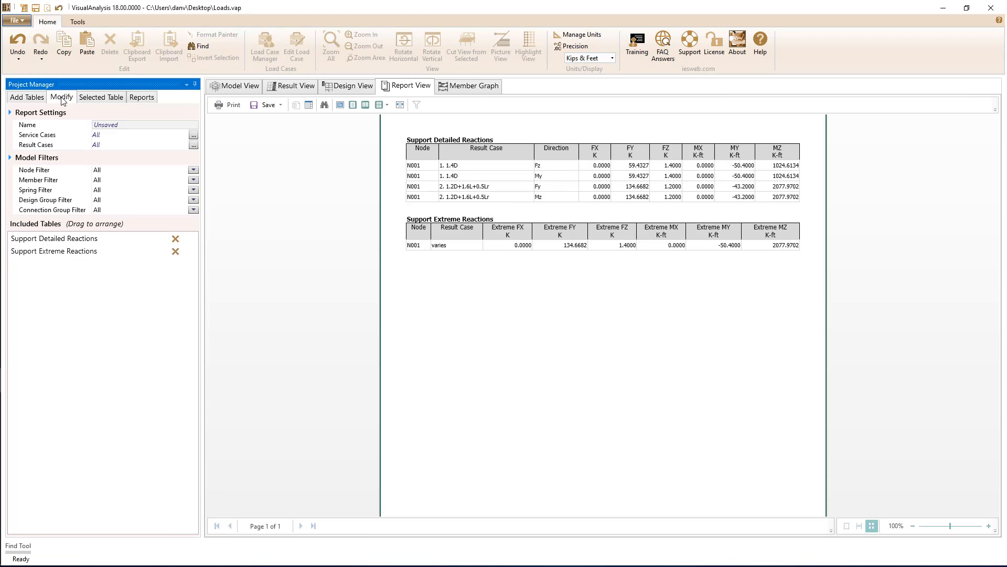
click(194, 180)
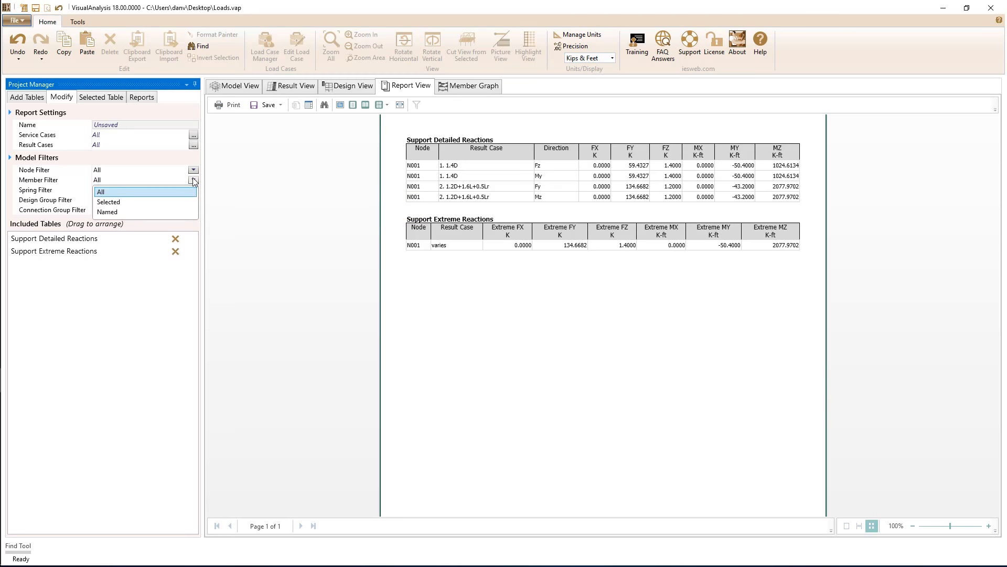
click(119, 202)
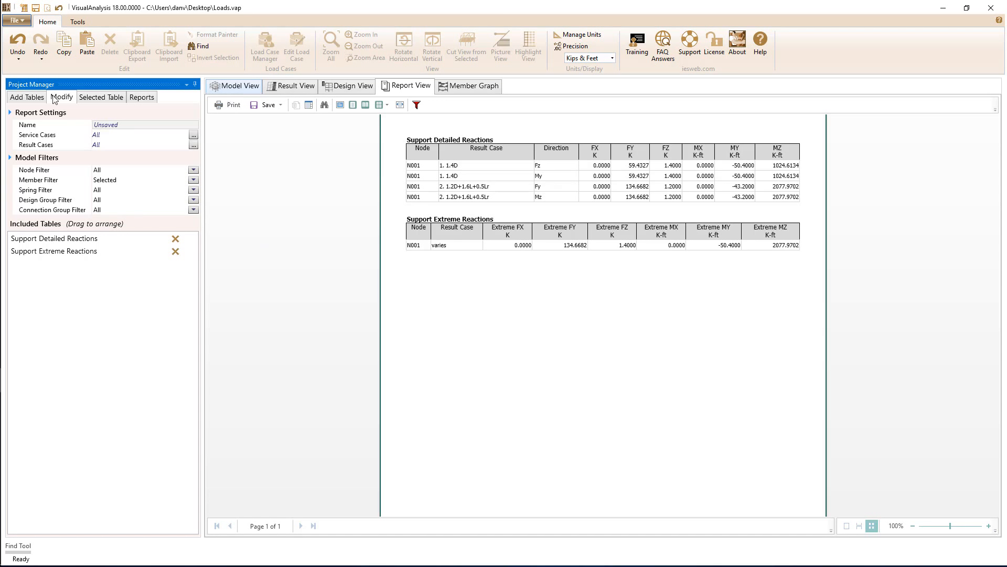
click(27, 98)
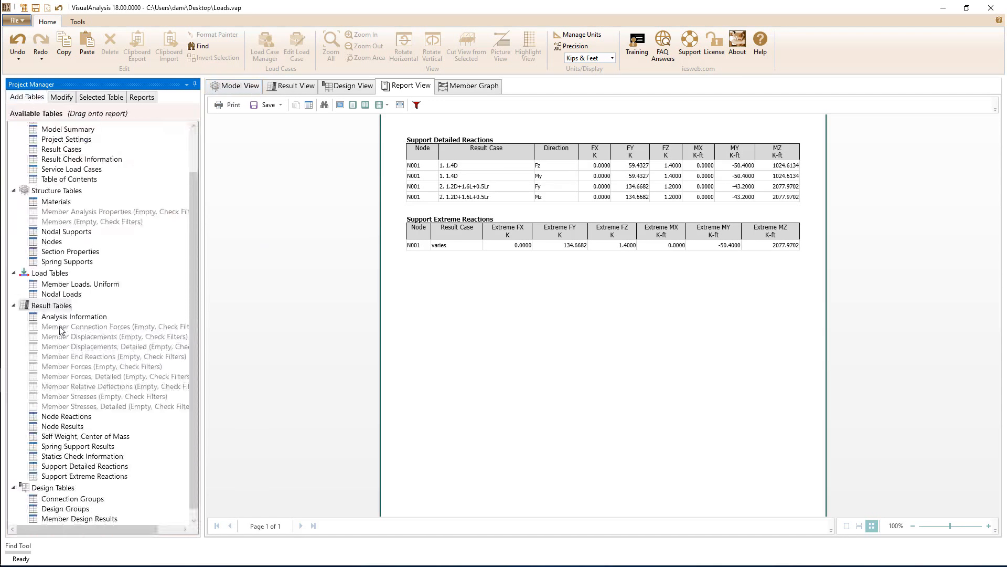